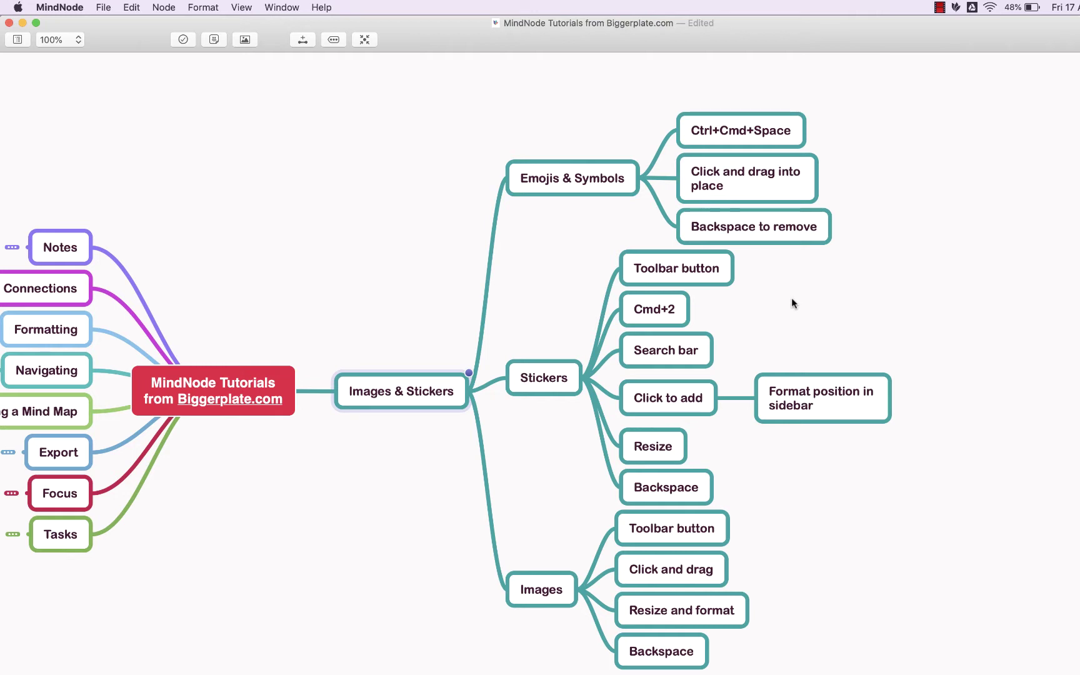
# - Select the Emojis & Symbols node and show the Edit menu's Emoji & Symbols command
pyautogui.click(601, 179)
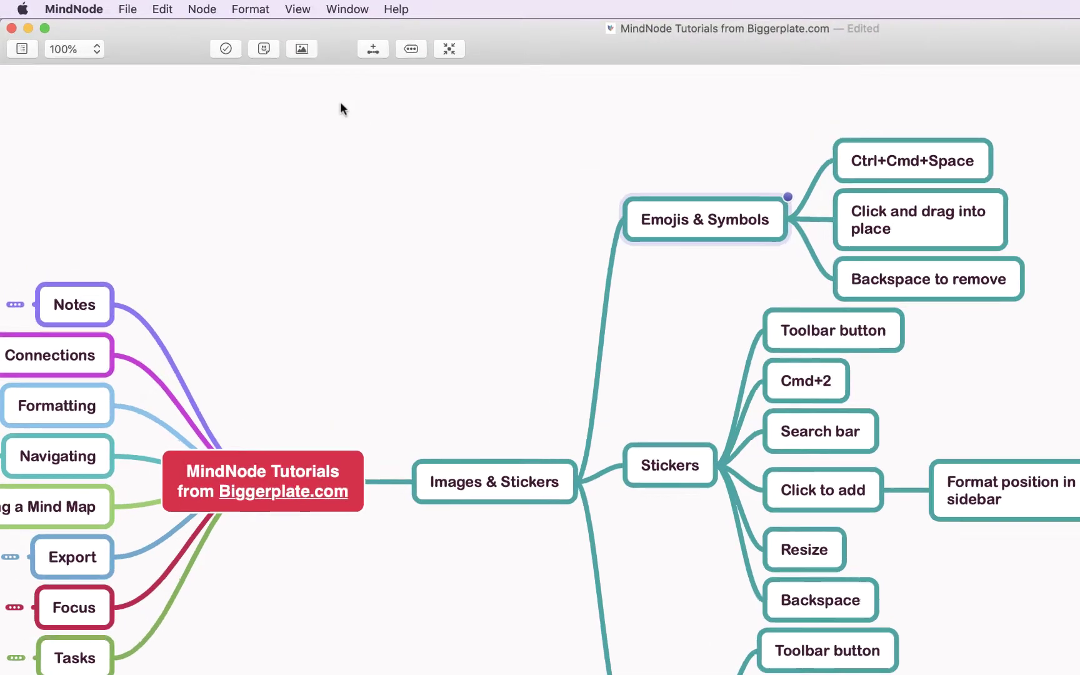
pyautogui.click(166, 9)
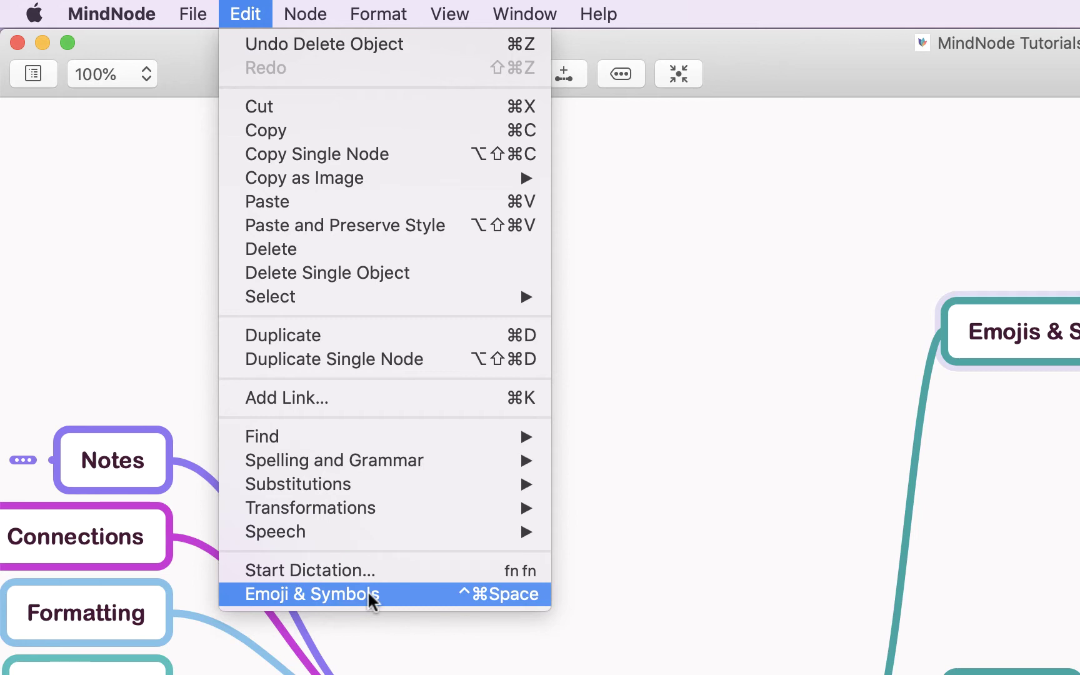
pyautogui.click(1063, 363)
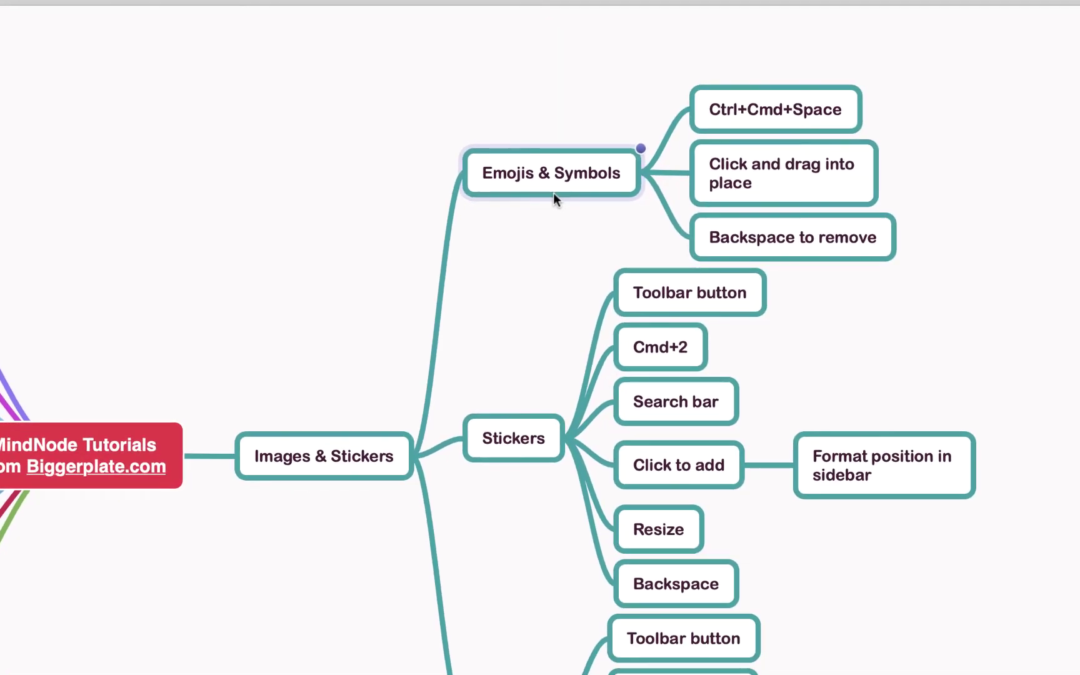
pyautogui.press('ctrl+super+space')
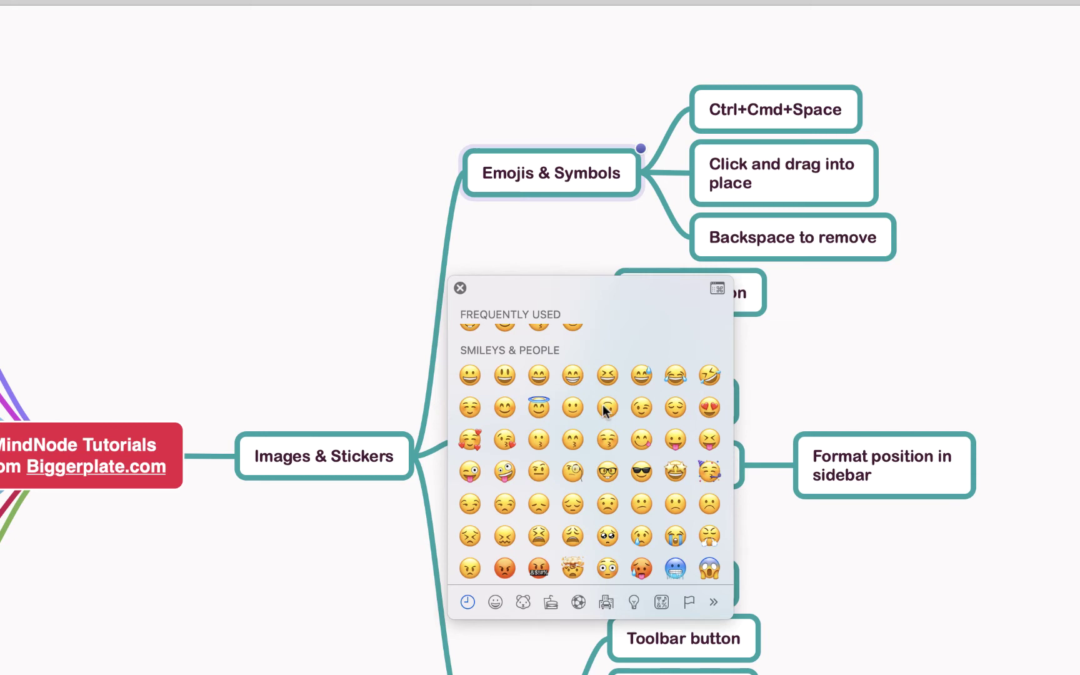
pyautogui.moveTo(537, 406); pyautogui.dragTo(555, 180)
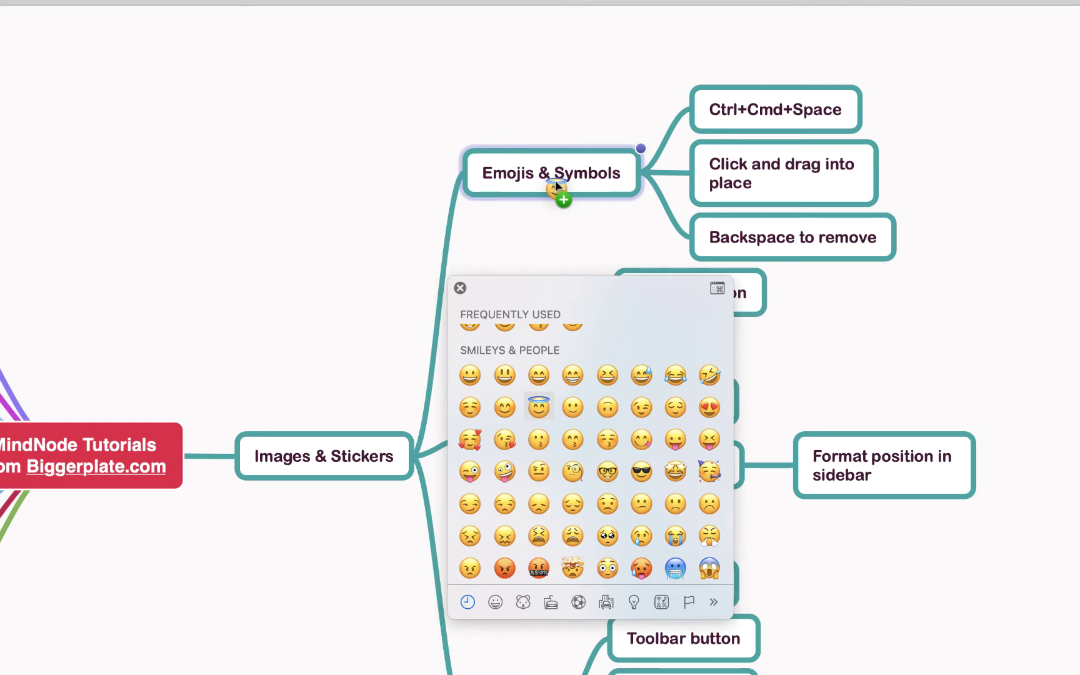
pyautogui.moveTo(556, 180); pyautogui.dragTo(556, 180)
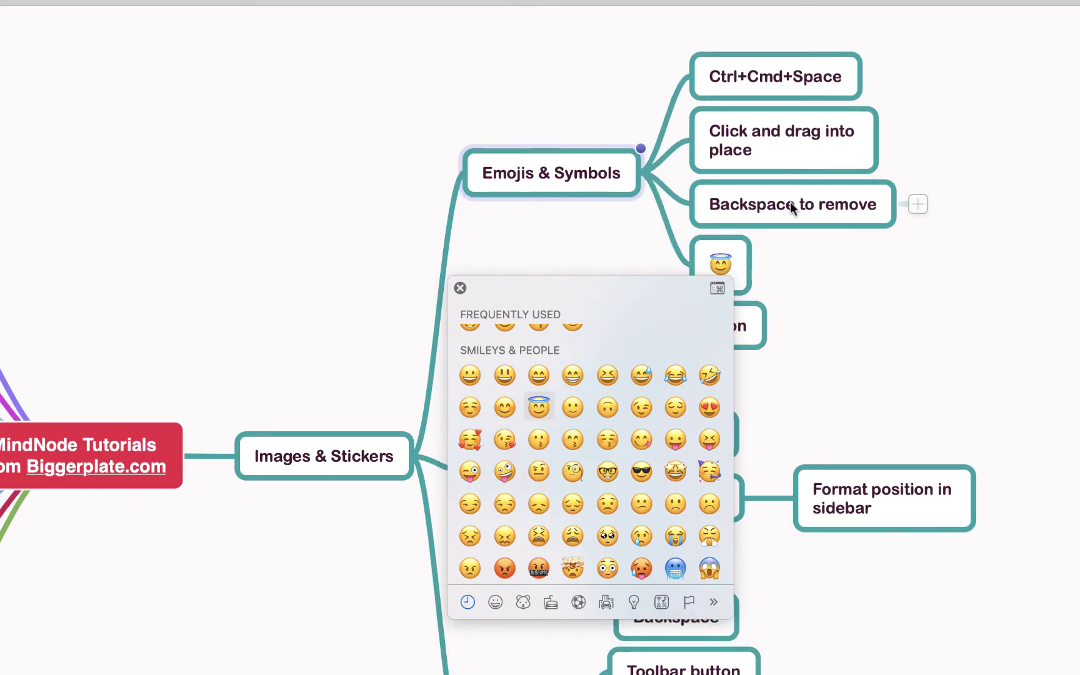
pyautogui.scroll(-2, 918, 235)
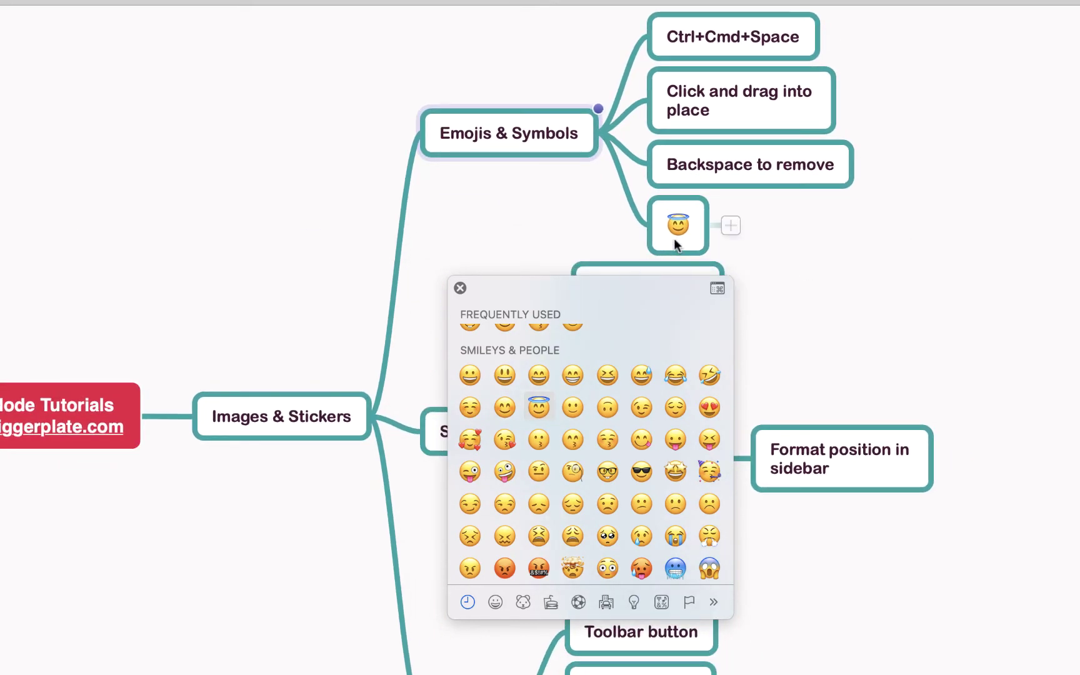
pyautogui.doubleClick(693, 225)
pyautogui.write('Add text')
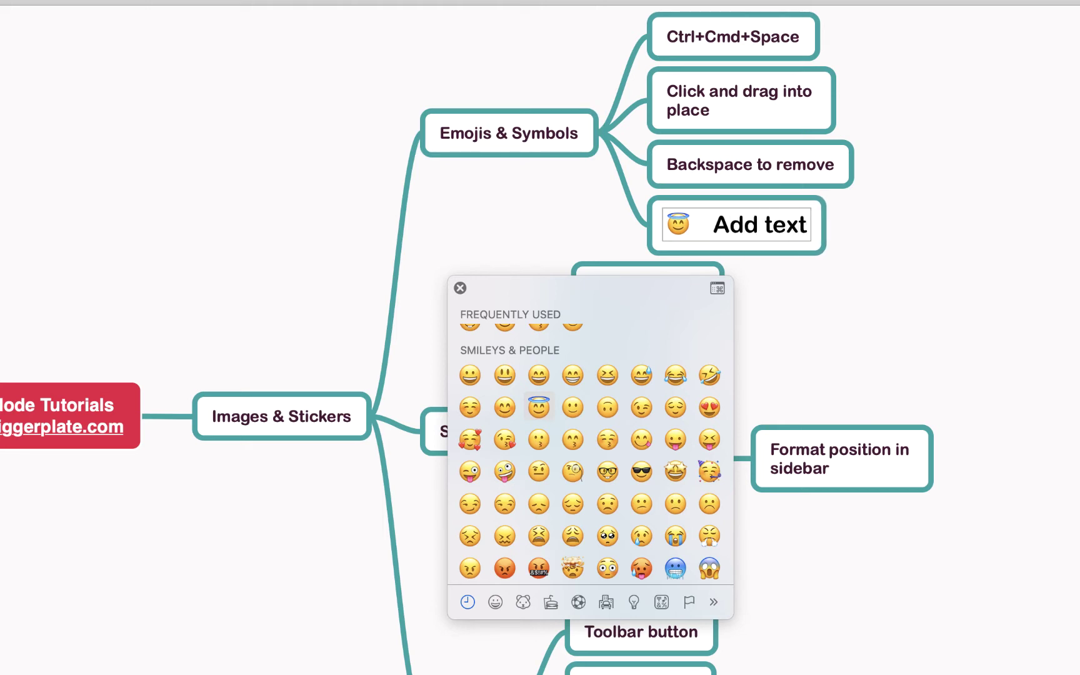
pyautogui.press('Return')
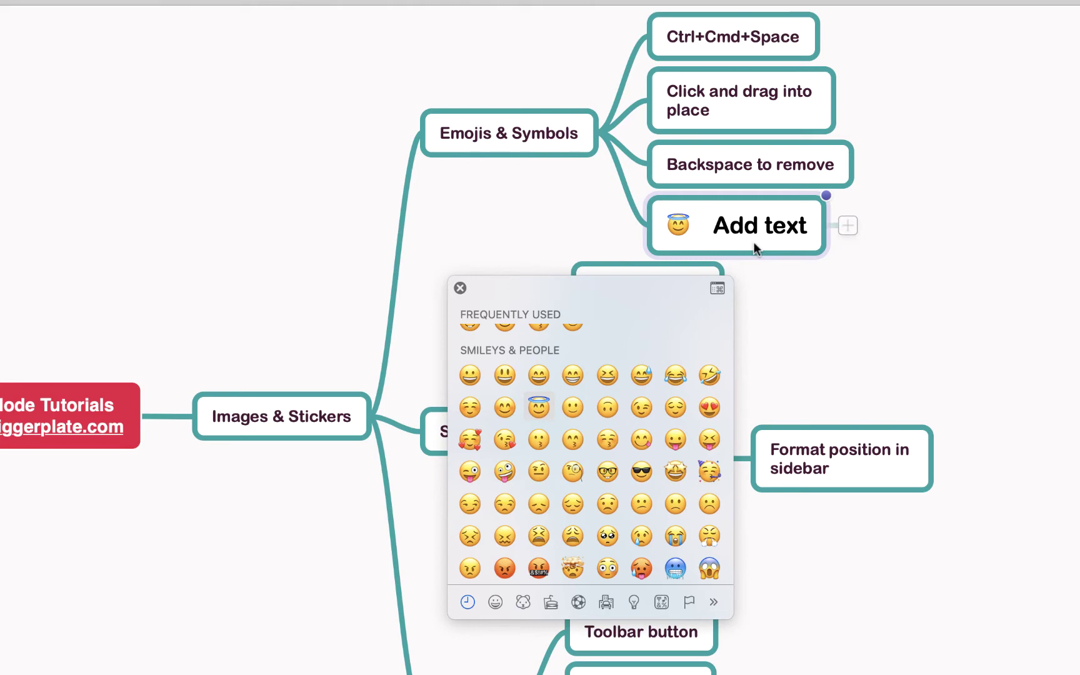
pyautogui.click(461, 288)
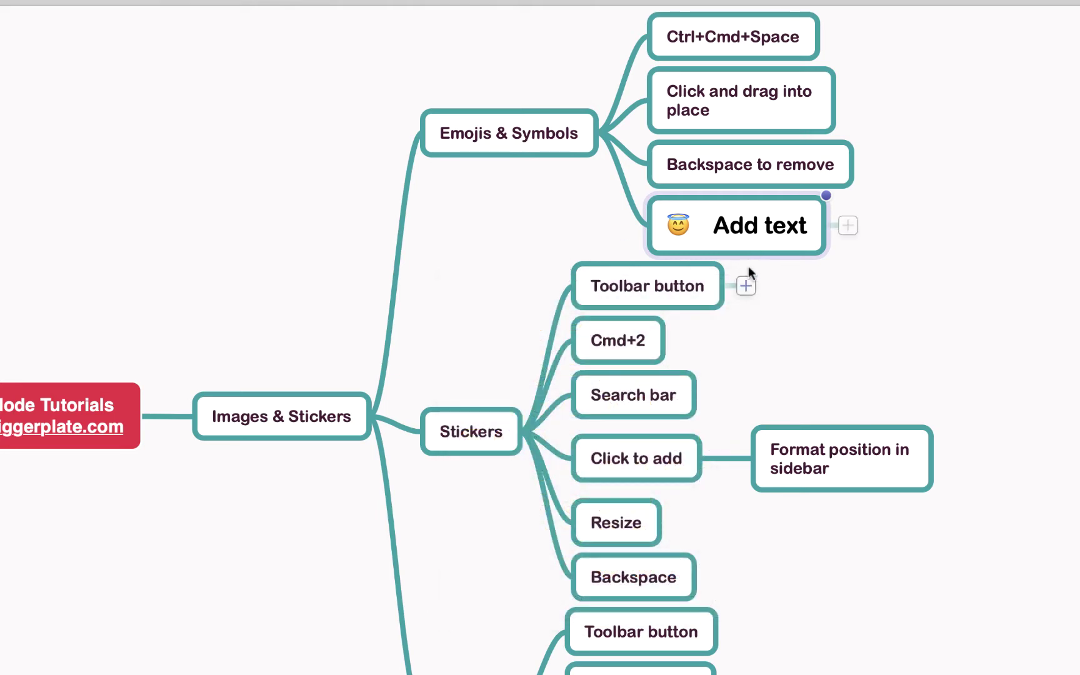
pyautogui.press('BackSpace')
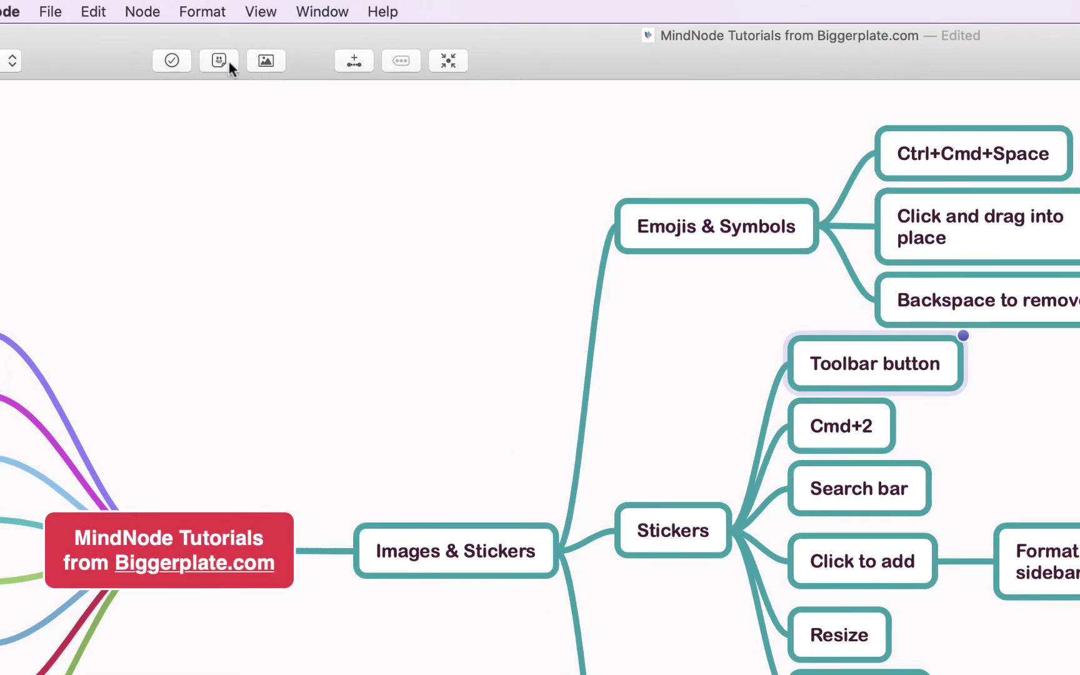
# - Add the bicycle sticker from the sticker library to the Toolbar button node
pyautogui.click(218, 60)
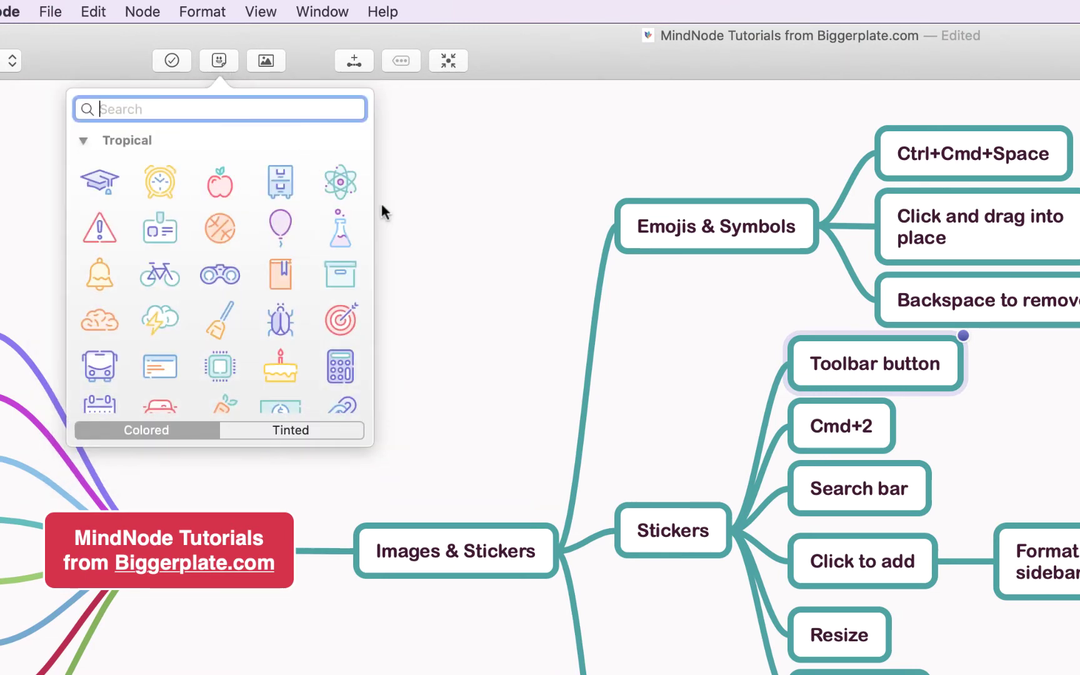
pyautogui.scroll(-5, 263, 269)
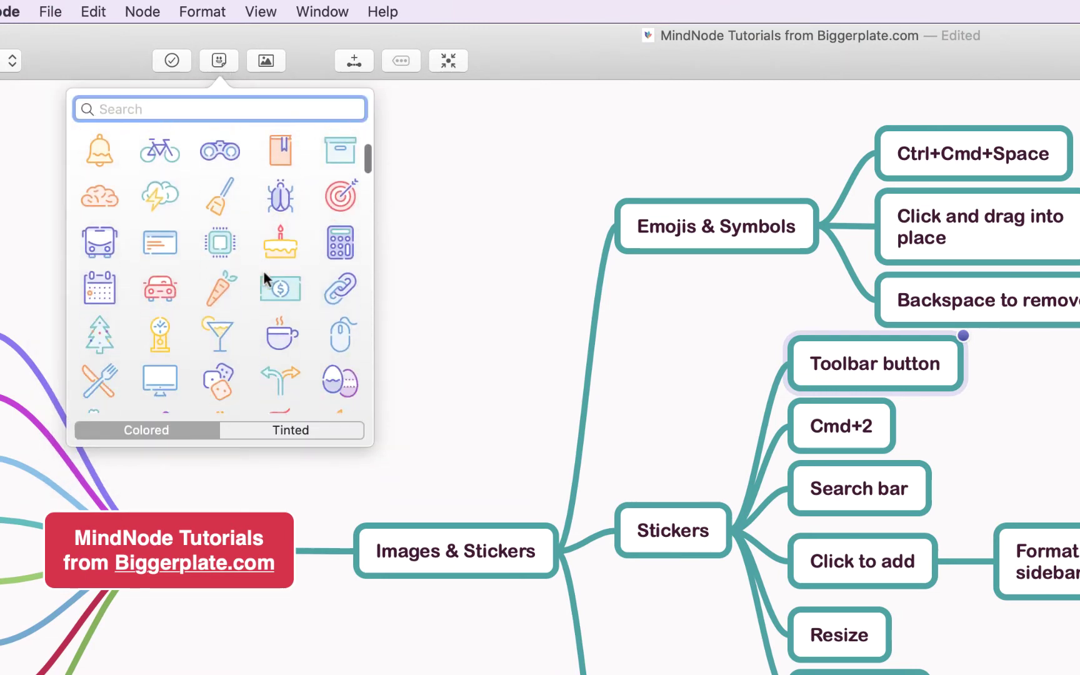
pyautogui.scroll(-5, 263, 276)
pyautogui.scroll(3, 263, 275)
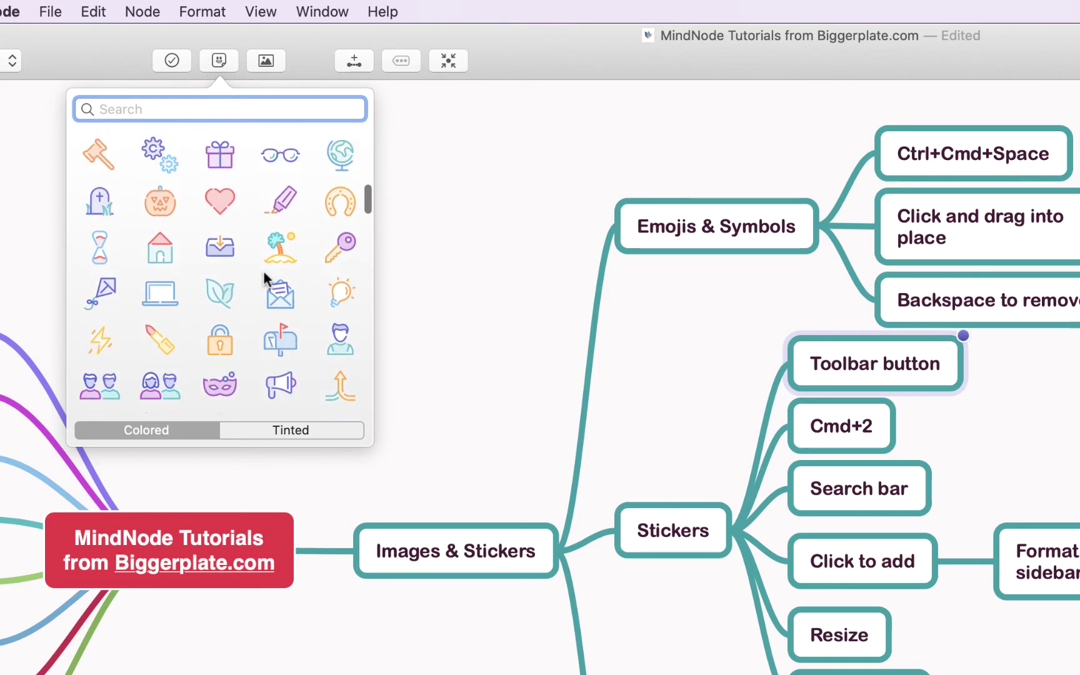
pyautogui.scroll(6, 264, 277)
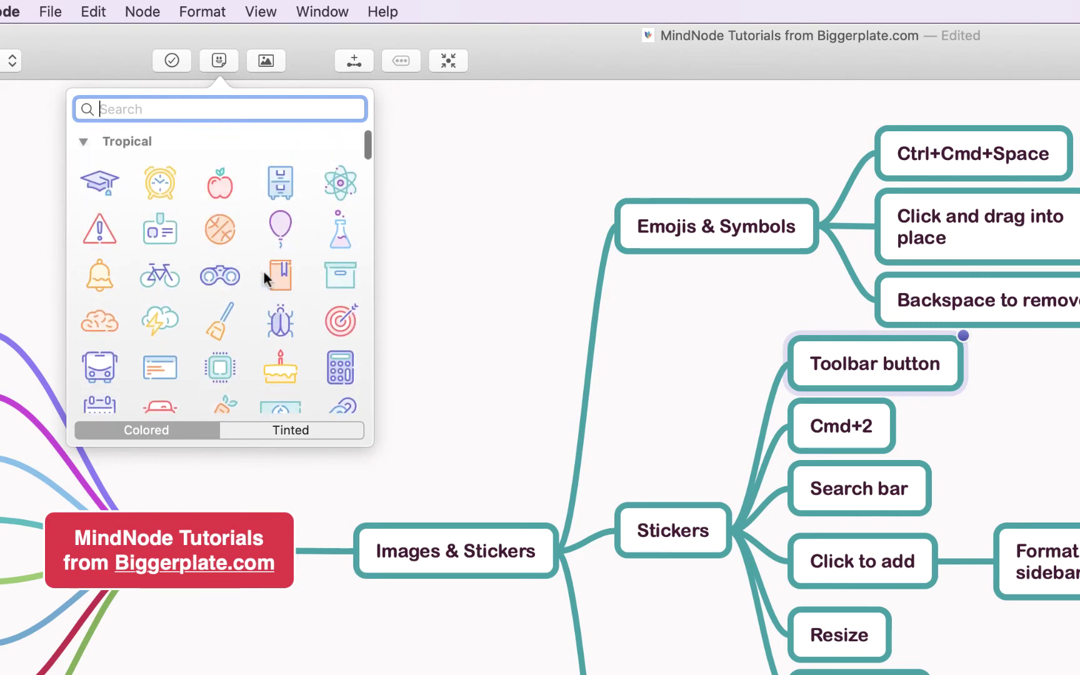
pyautogui.click(164, 275)
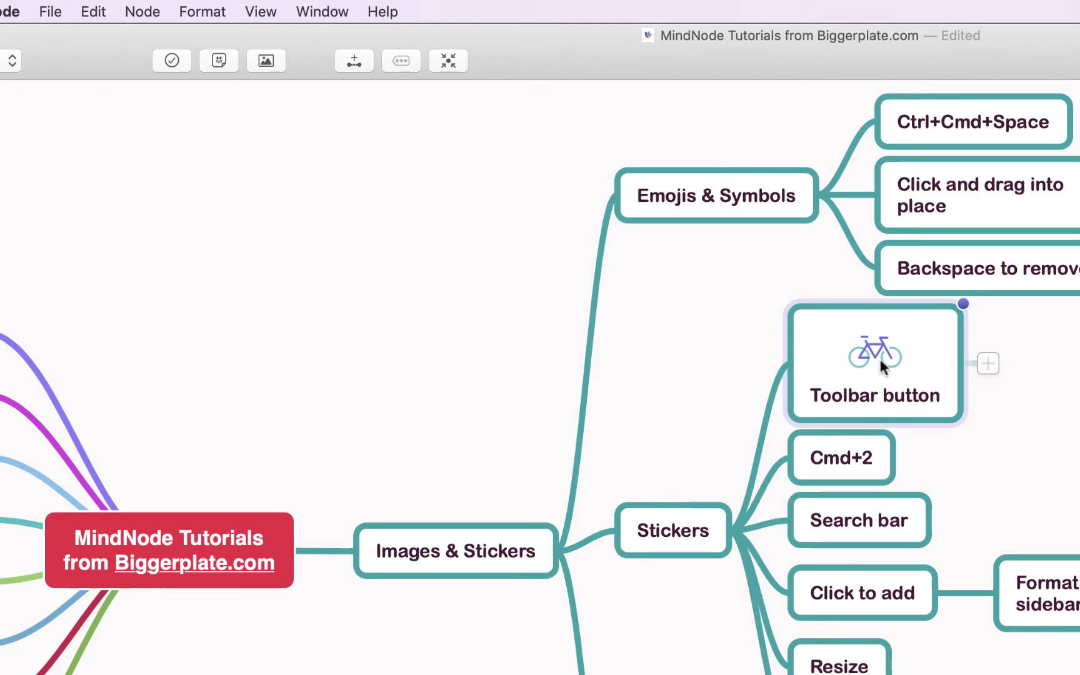
# - Search the sticker library for 'clock' and close it without choosing a sticker
pyautogui.press('super+2')
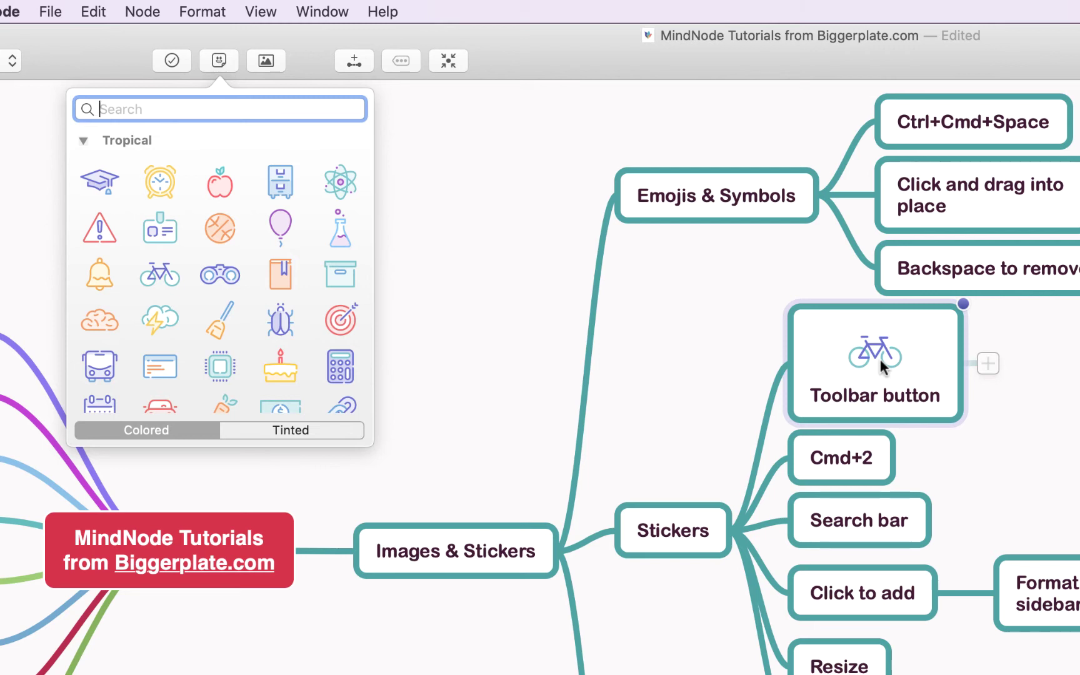
pyautogui.write('clock')
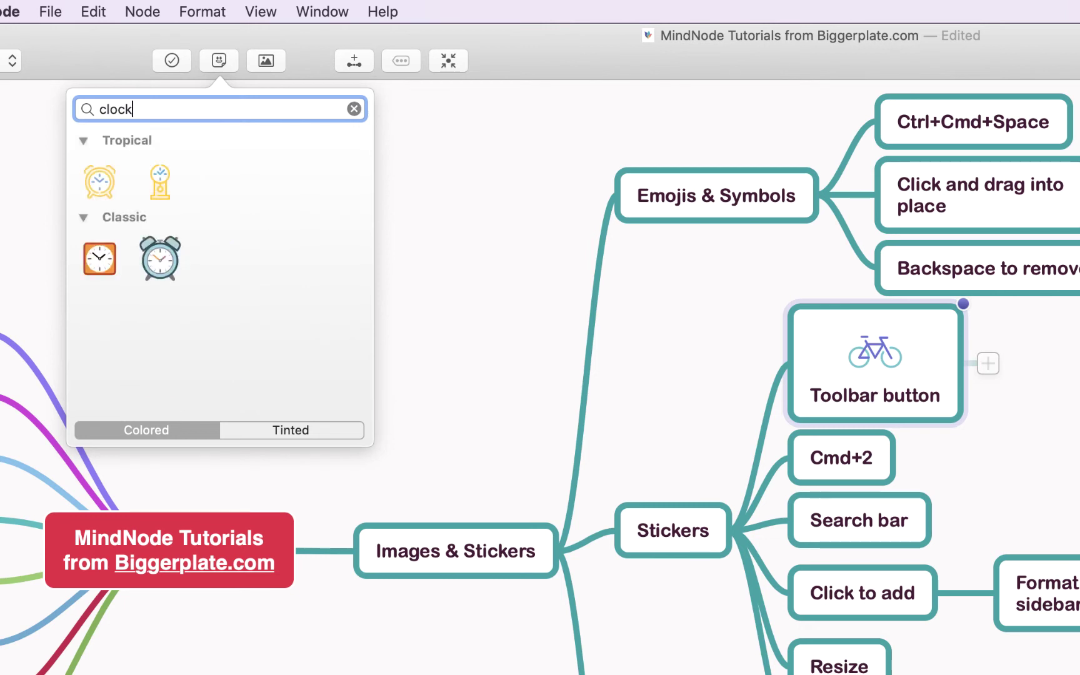
pyautogui.click(927, 372)
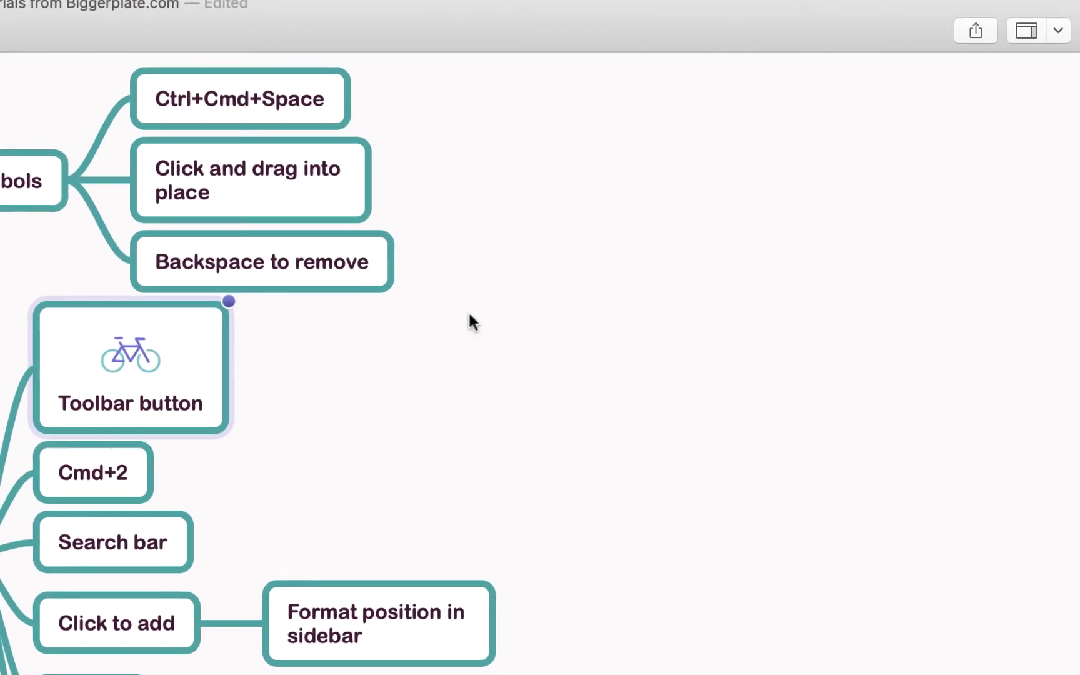
# - Show the Styles sidebar and set the sticker's Image Position to left
pyautogui.click(1058, 32)
pyautogui.click(995, 71)
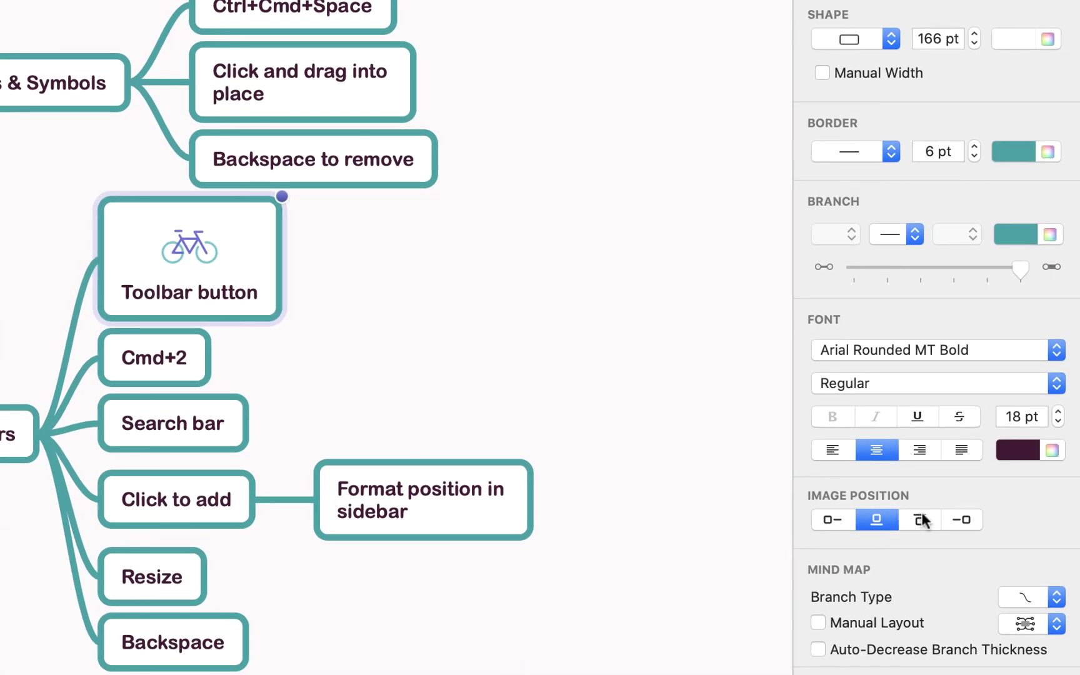
pyautogui.click(831, 517)
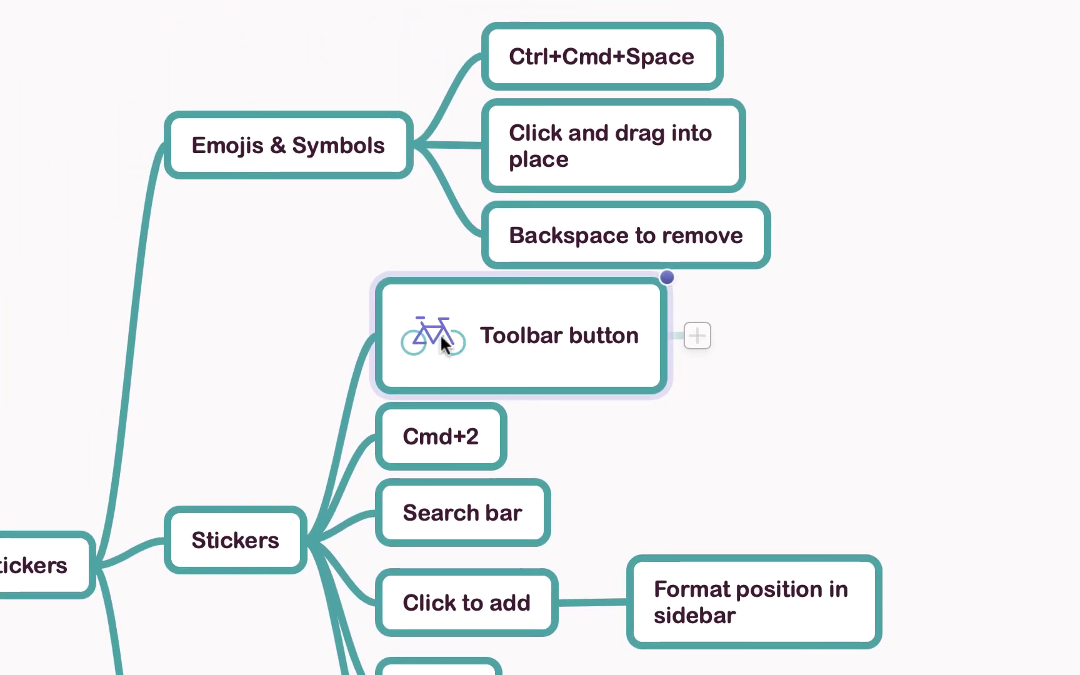
# - Enlarge the bicycle sticker by its handle, then delete it from the node
pyautogui.click(442, 342)
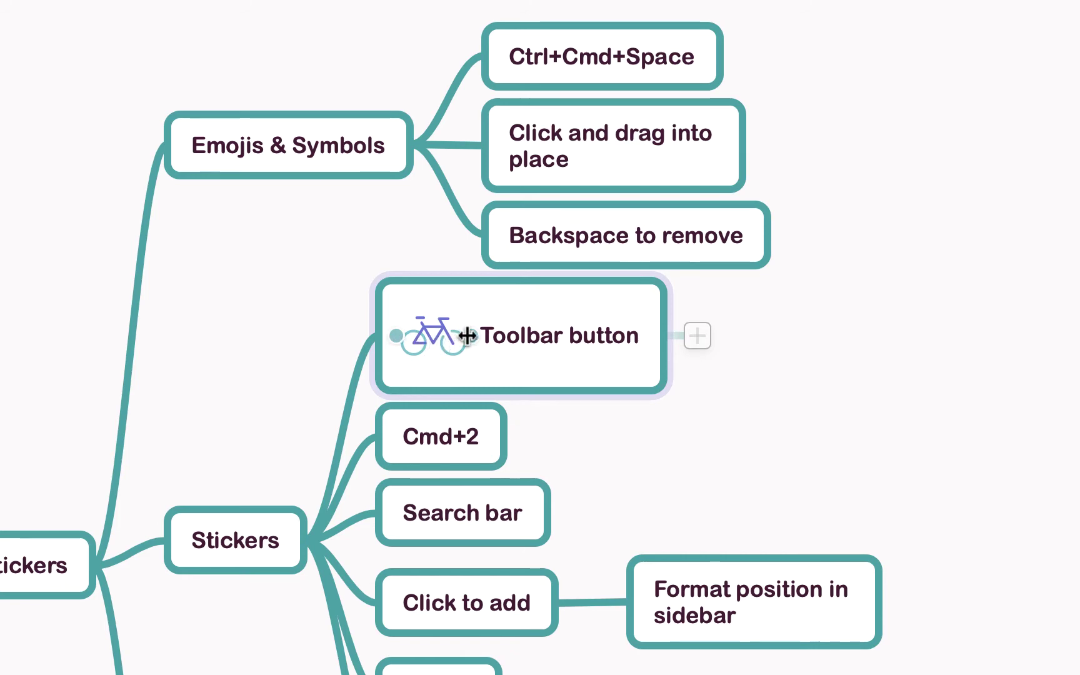
pyautogui.moveTo(467, 336)
pyautogui.mouseDown()
pyautogui.moveTo(545, 335)
pyautogui.moveTo(478, 345)
pyautogui.mouseUp()
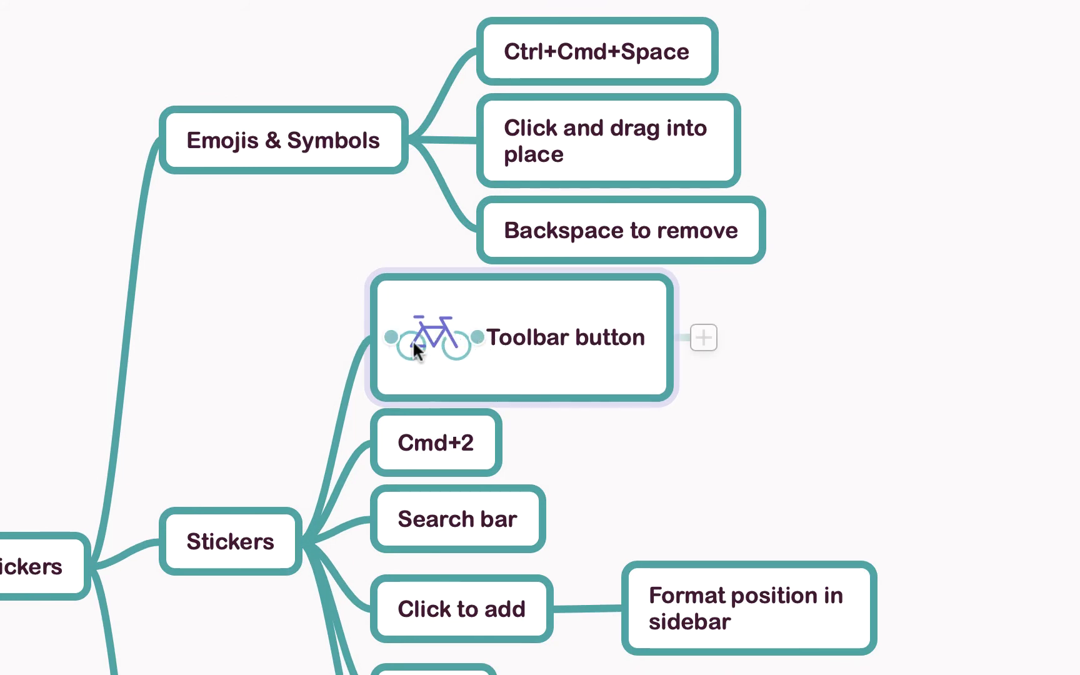
pyautogui.press('BackSpace')
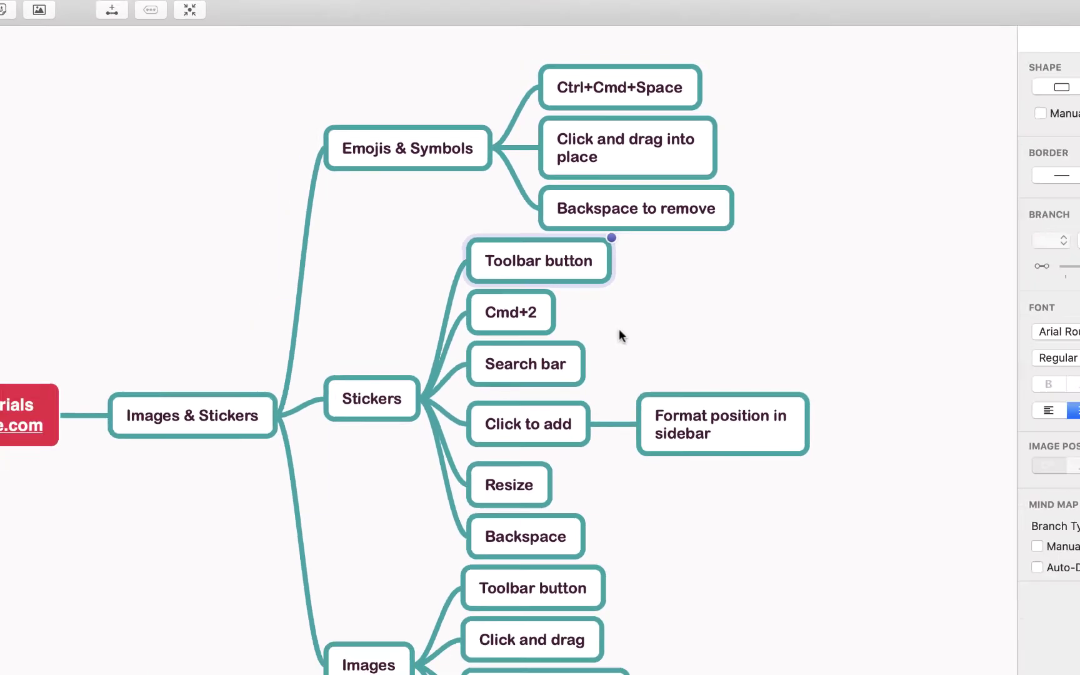
# - Attach photo IMG_1781 of the dog from the Photos browser to the Images > Toolbar button node
pyautogui.click(545, 598)
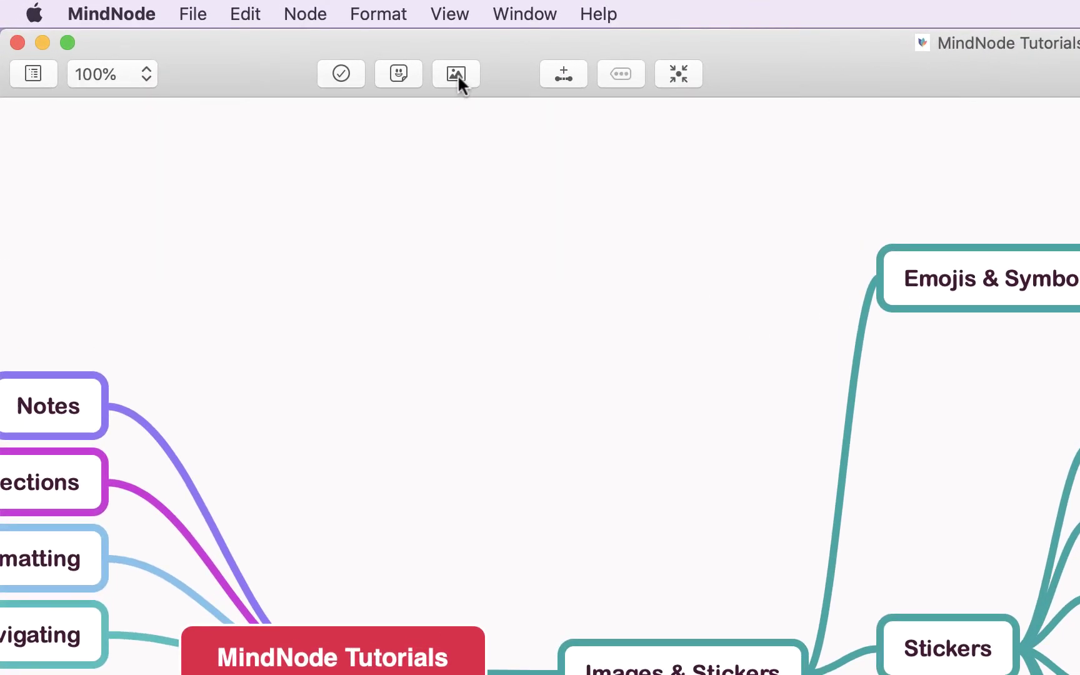
pyautogui.click(459, 73)
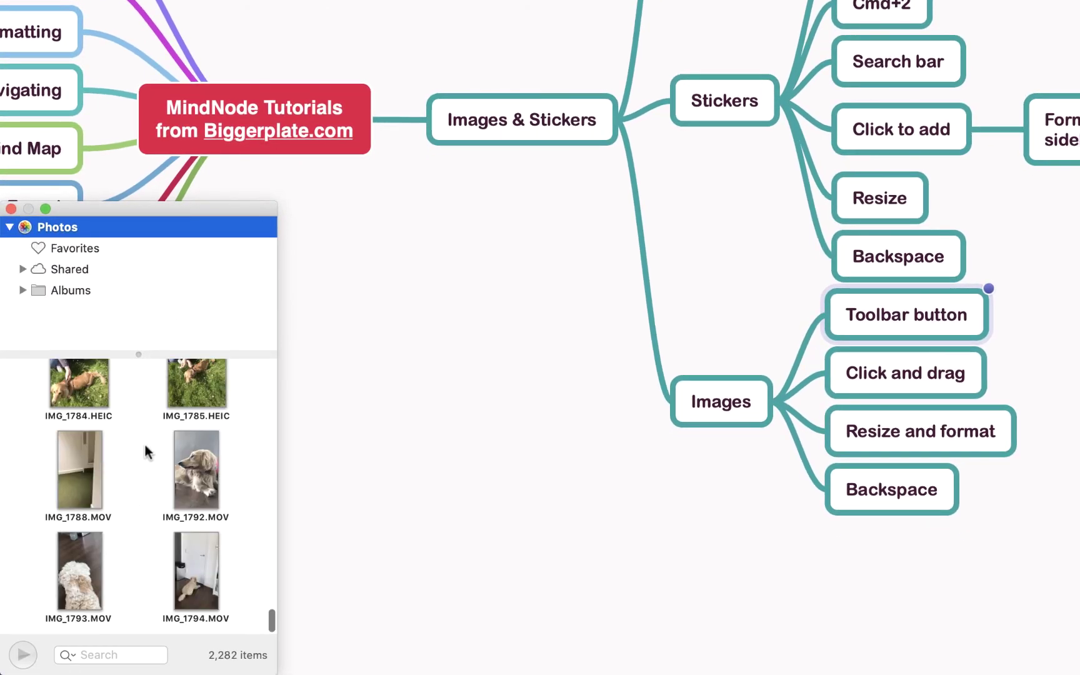
pyautogui.scroll(5, 146, 459)
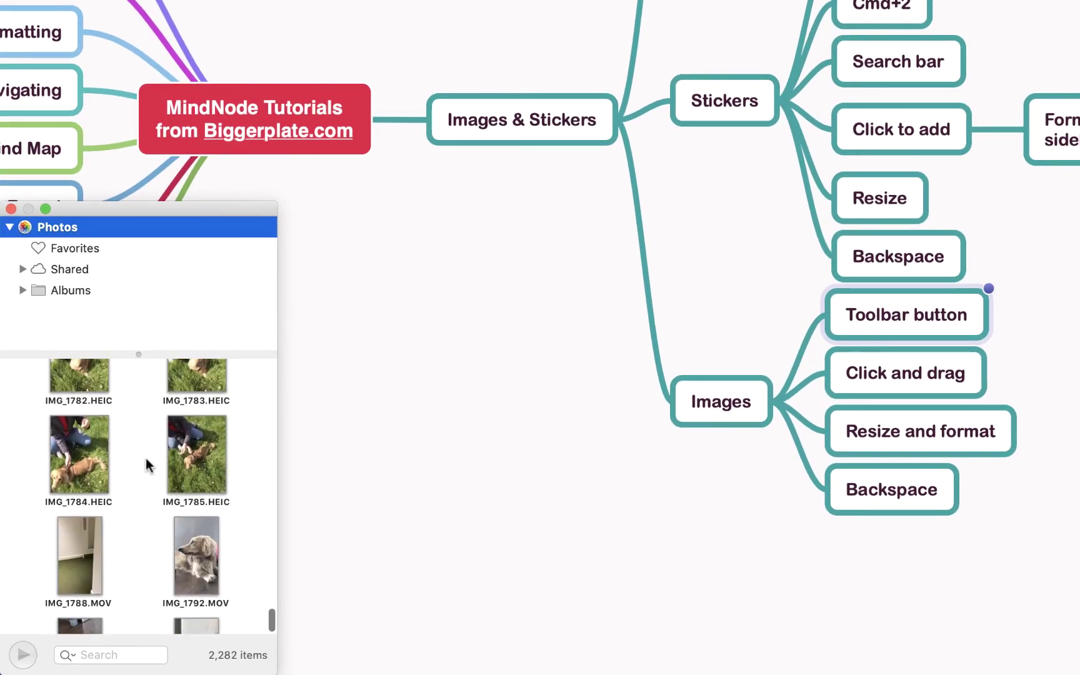
pyautogui.scroll(6, 146, 458)
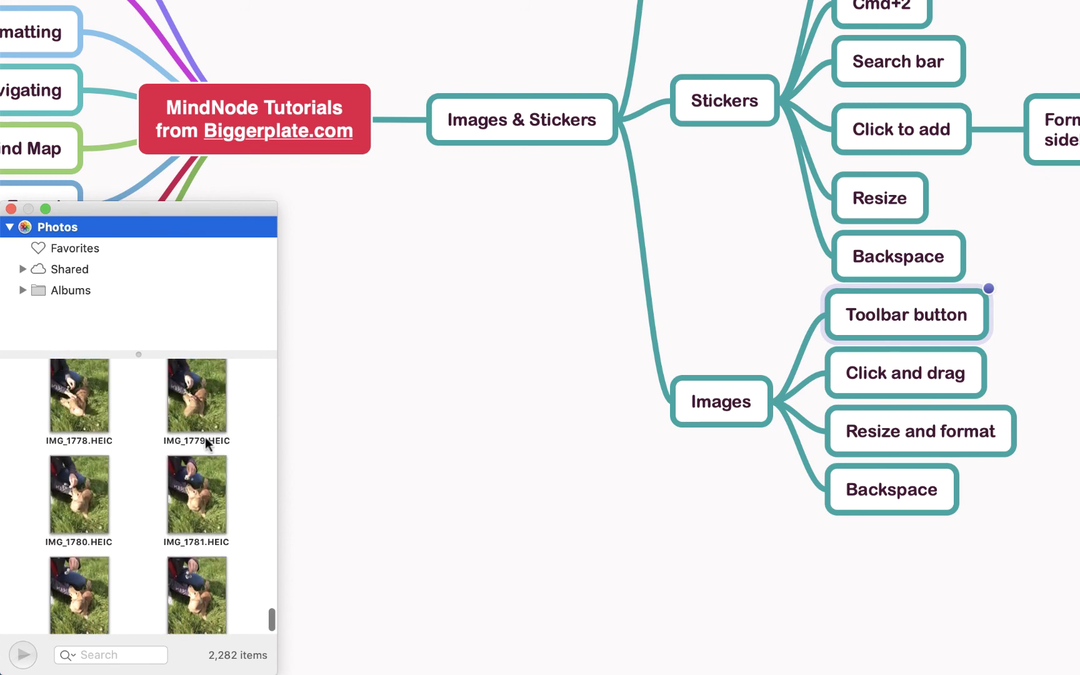
pyautogui.moveTo(197, 500); pyautogui.dragTo(665, 333)
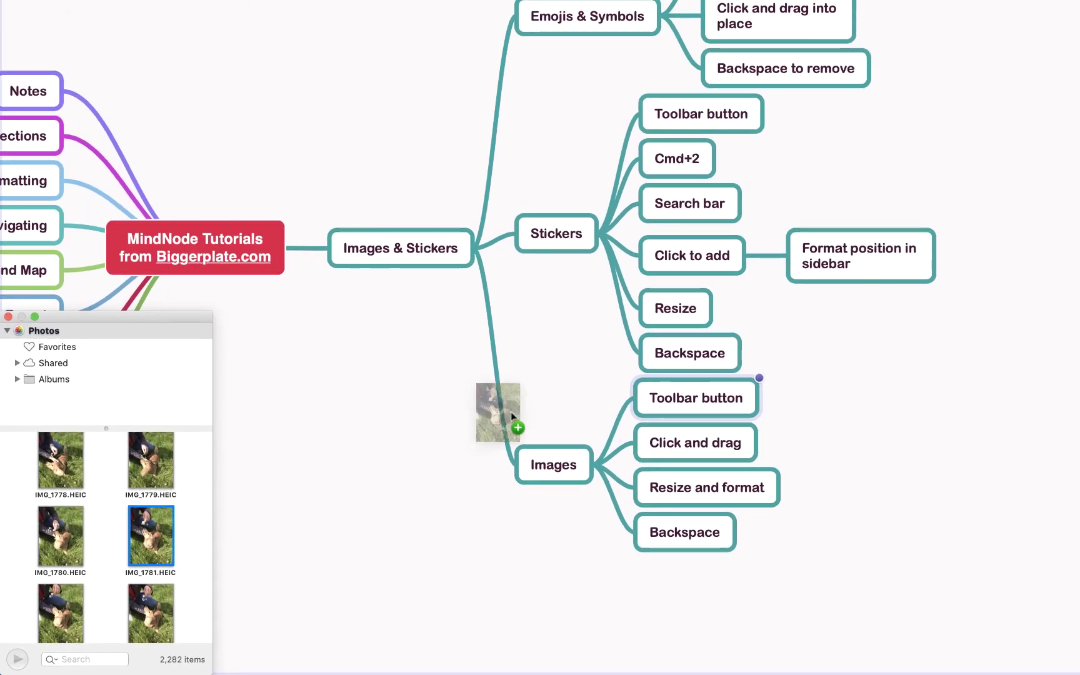
pyautogui.moveTo(510, 411); pyautogui.dragTo(681, 413)
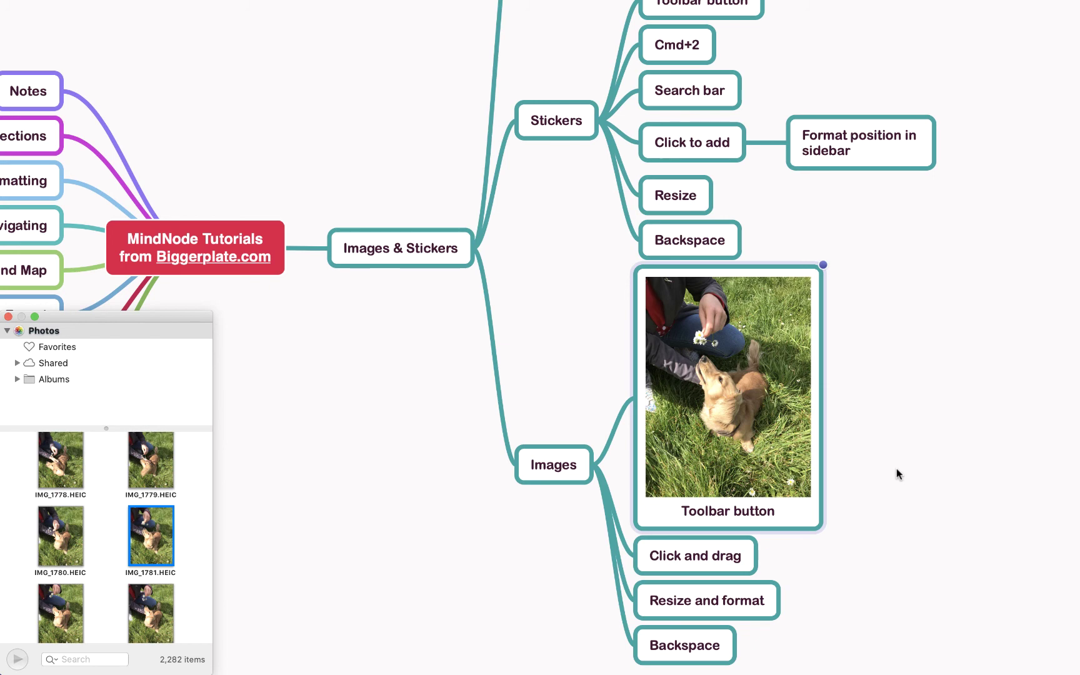
pyautogui.scroll(-2, 896, 468)
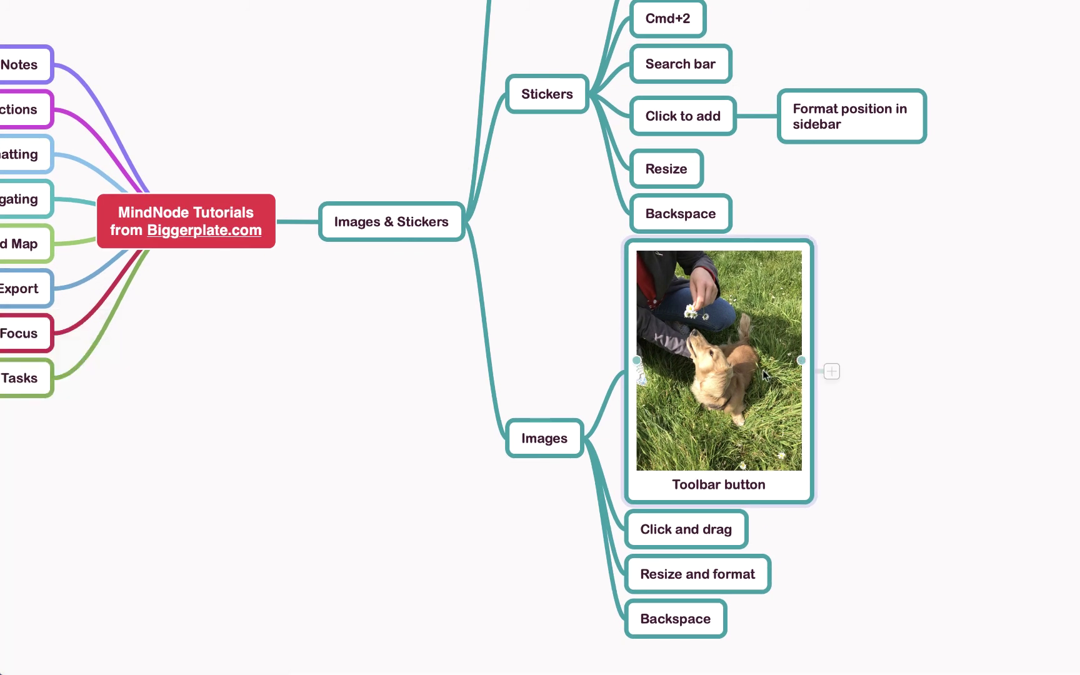
# - Shrink the dog photo, set its Image Position to left, then delete it
pyautogui.moveTo(800, 363)
pyautogui.mouseDown()
pyautogui.moveTo(776, 363)
pyautogui.moveTo(795, 365)
pyautogui.moveTo(785, 365)
pyautogui.mouseUp()
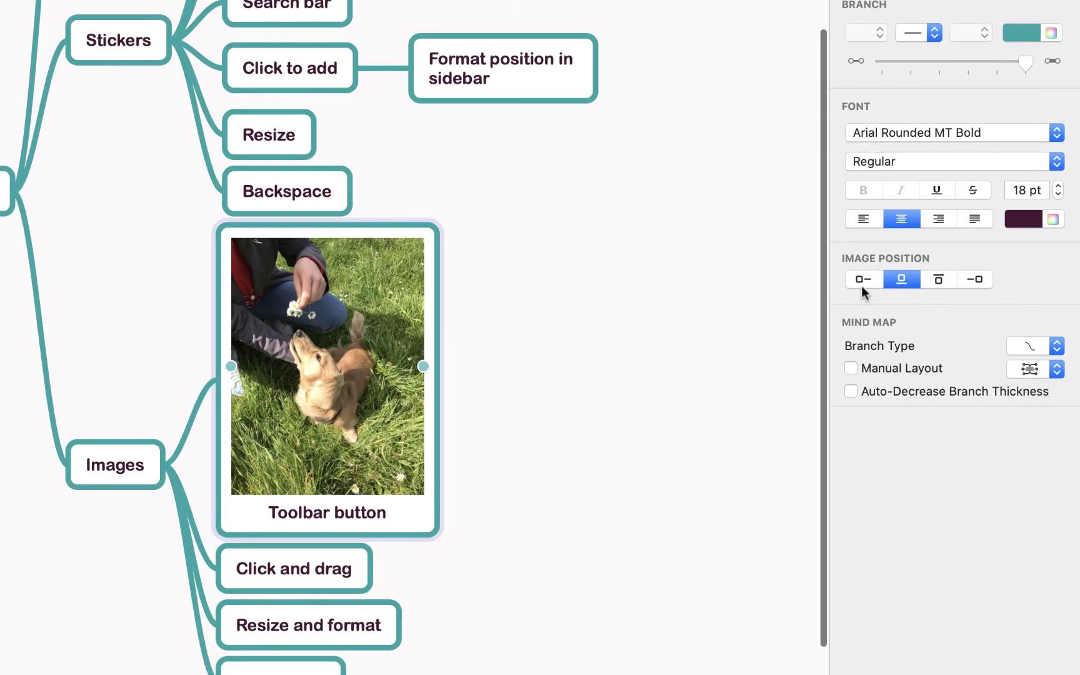
pyautogui.click(872, 278)
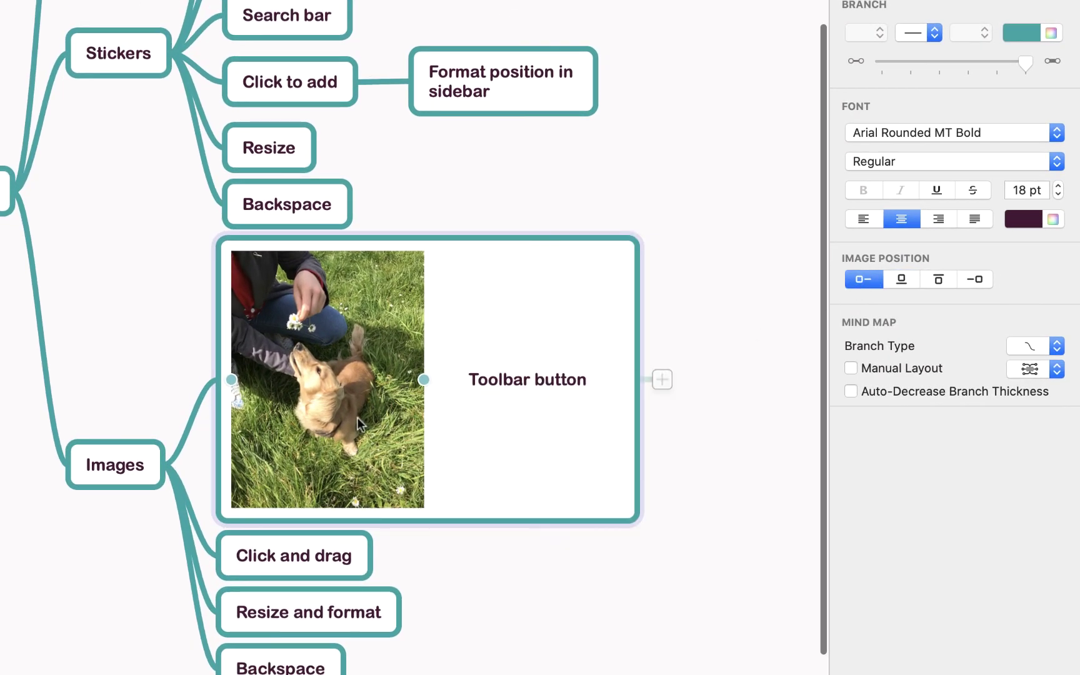
pyautogui.press('BackSpace')
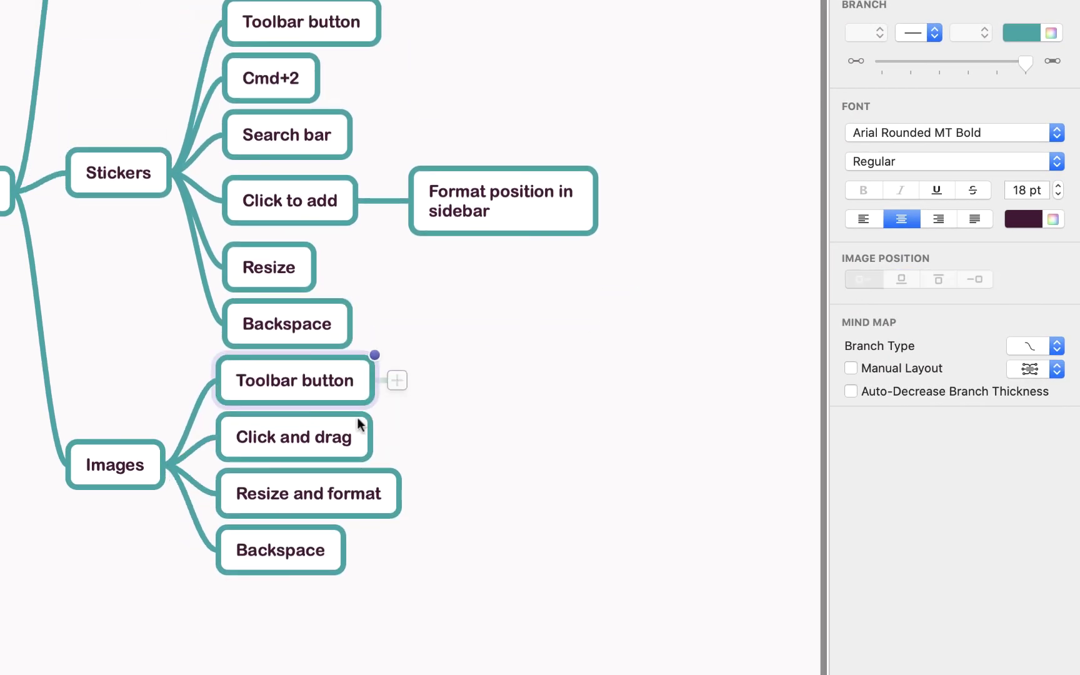